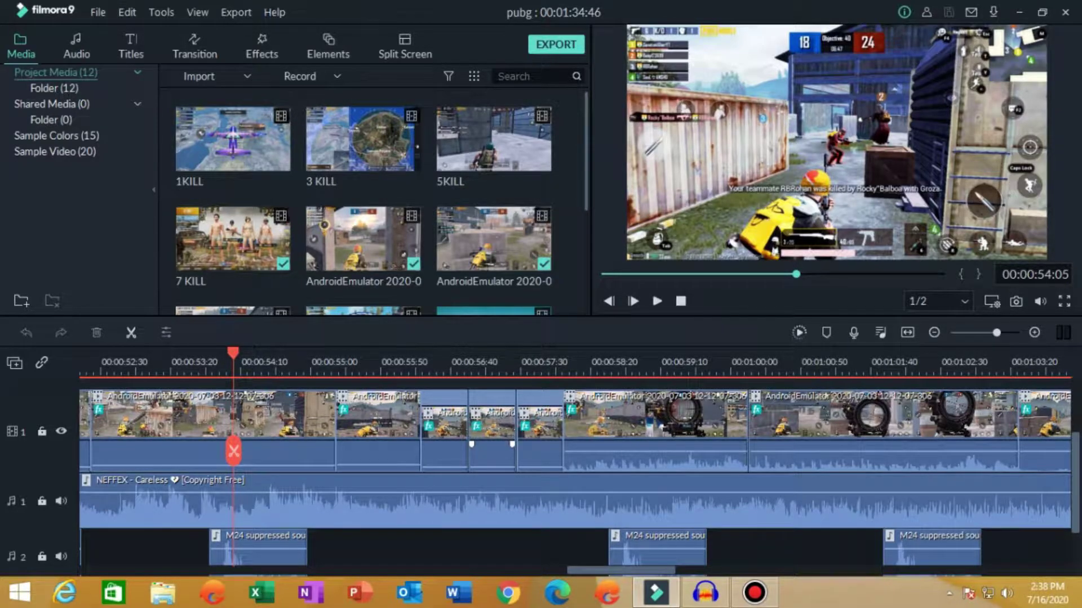
Play the montage past the three short clips and set the first of them, near 00:00:56, to 0.5x slow speed
{"action": "key", "text": "space"}
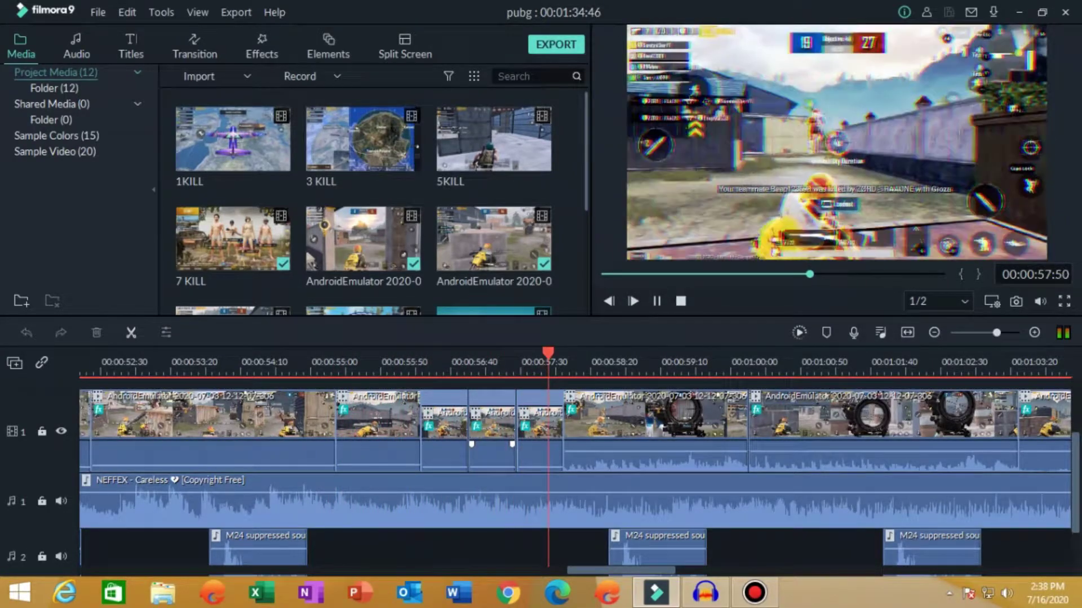
{"action": "left_click", "coordinate": [444, 428]}
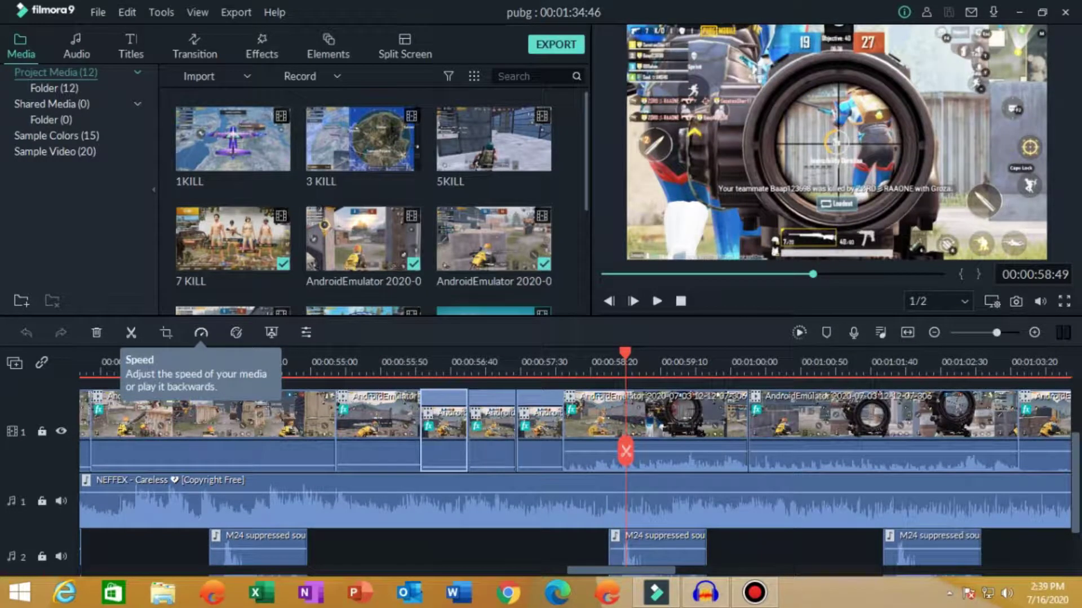
{"action": "left_click", "coordinate": [201, 332]}
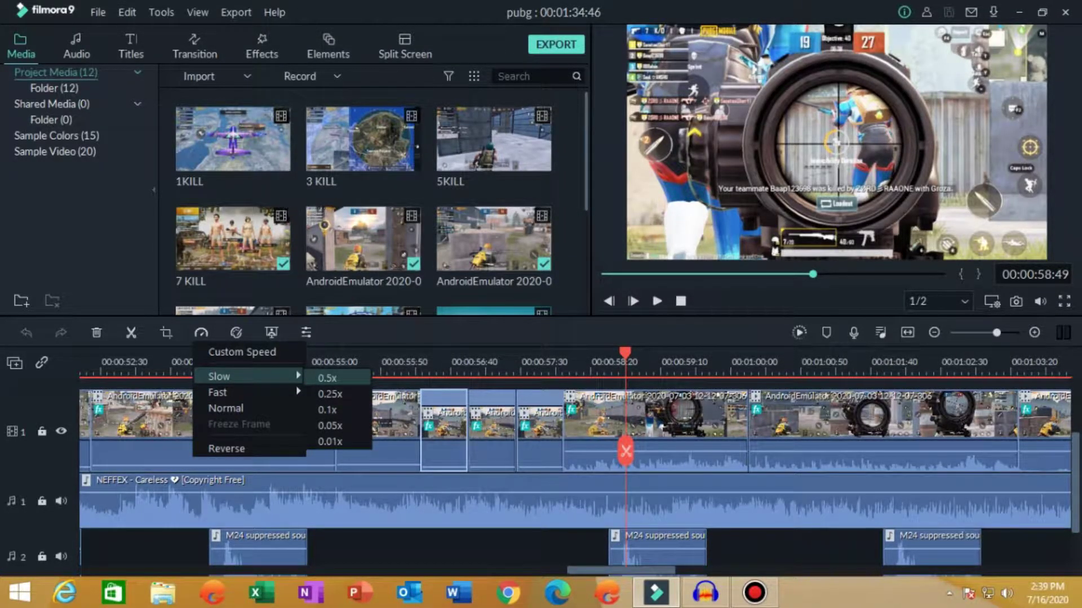
{"action": "left_click", "coordinate": [327, 378]}
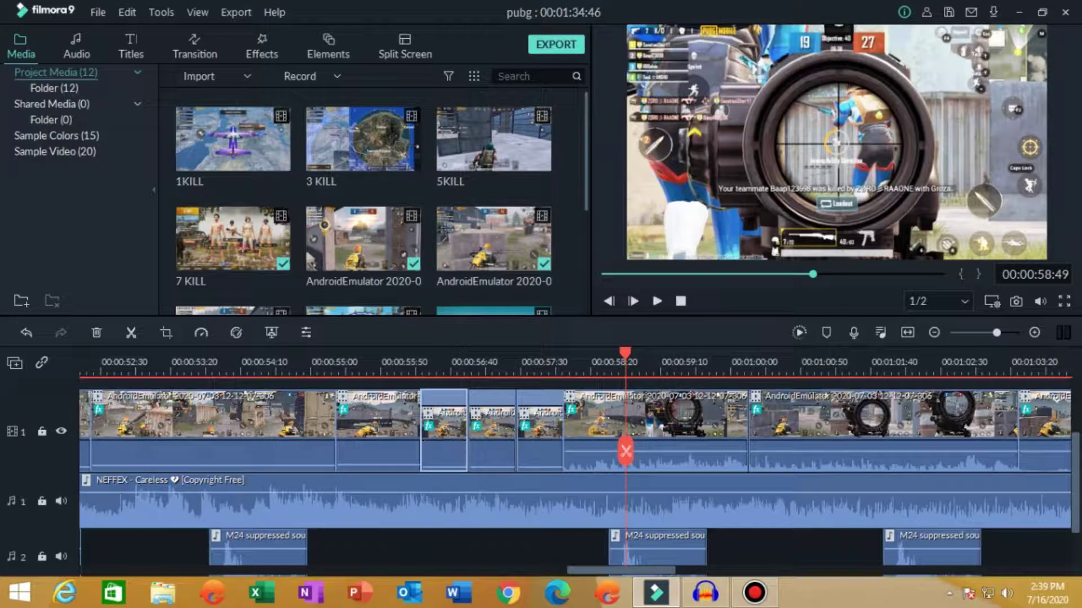
Try 0.25x slow speed on the first short clip and preview it from its start
{"action": "left_click", "coordinate": [201, 332]}
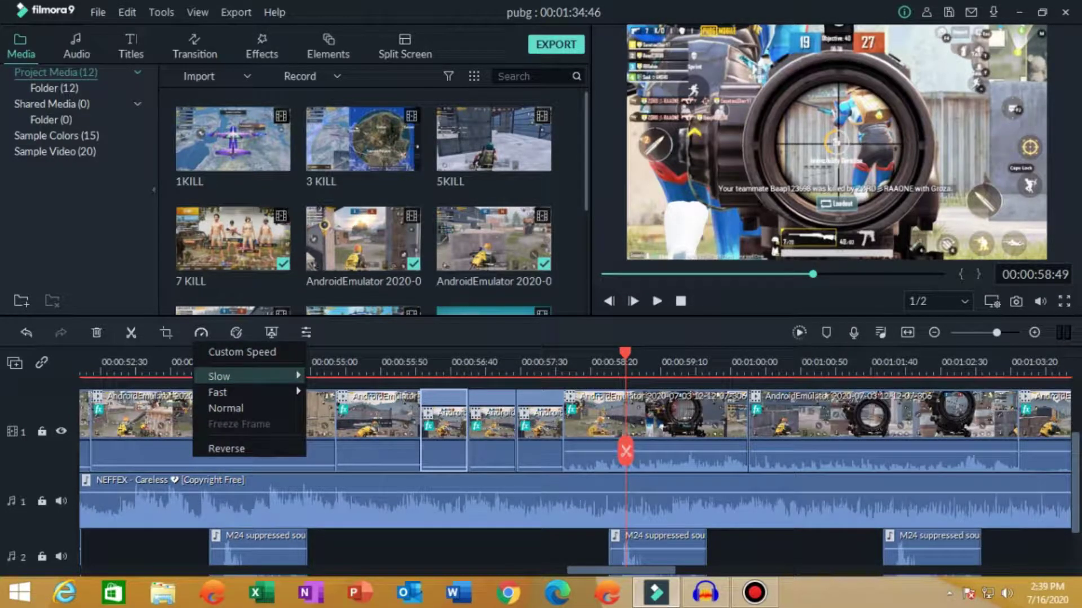
{"action": "mouse_move", "coordinate": [242, 376]}
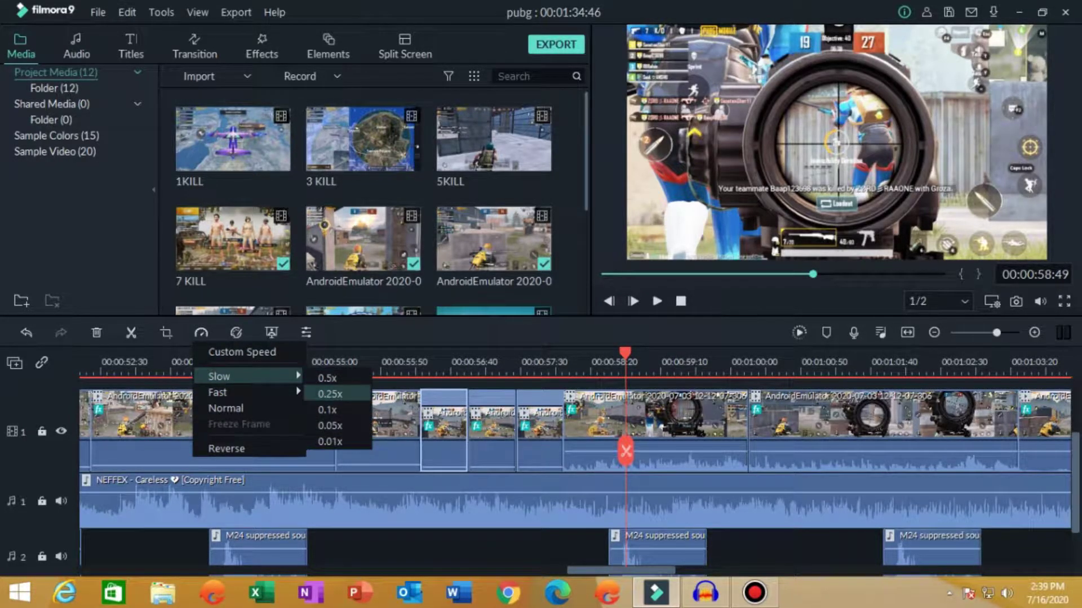
{"action": "left_click", "coordinate": [332, 394]}
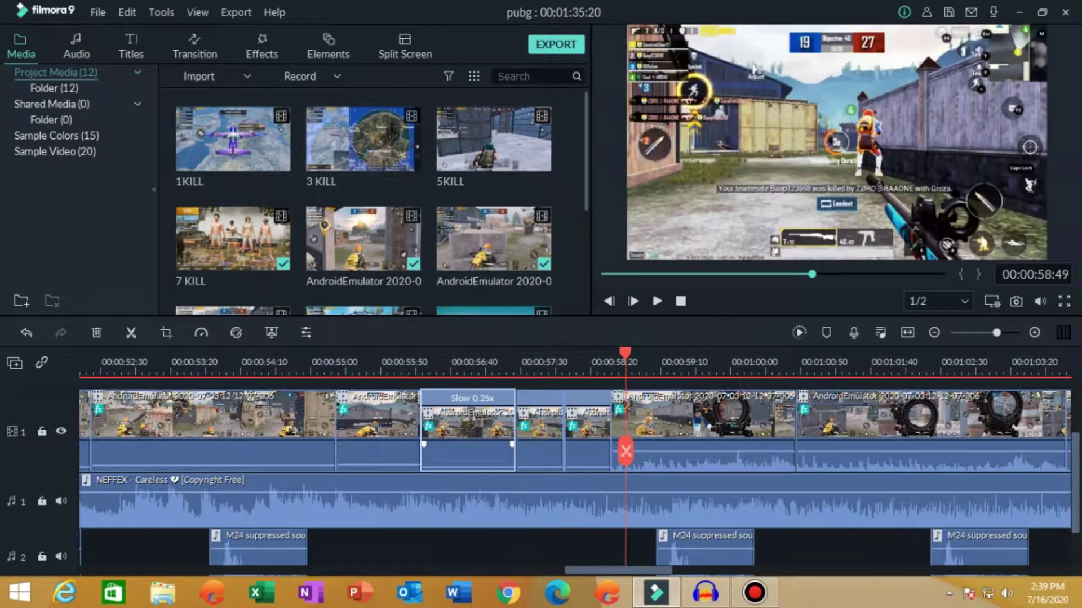
{"action": "left_click", "coordinate": [422, 362]}
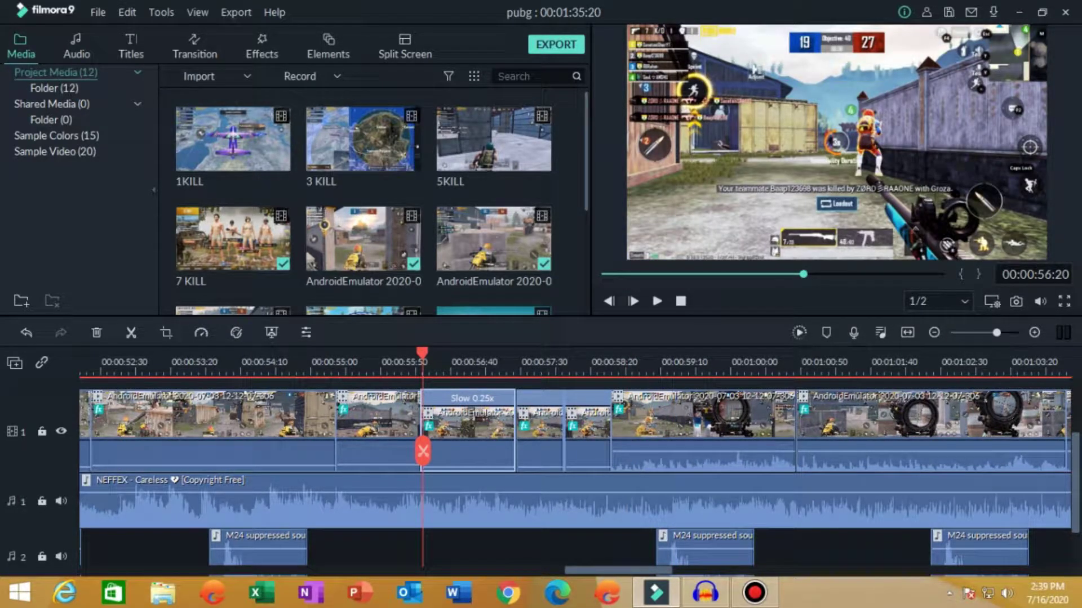
{"action": "key", "text": "space"}
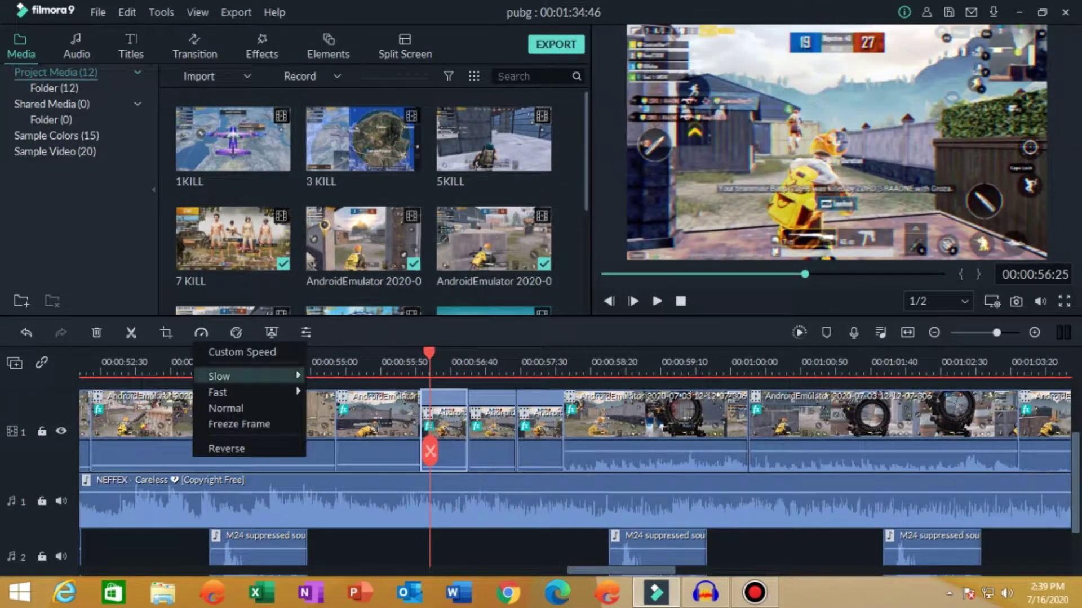
Apply 0.5x slow speed to the first short clip and copy the clip
{"action": "mouse_move", "coordinate": [248, 377]}
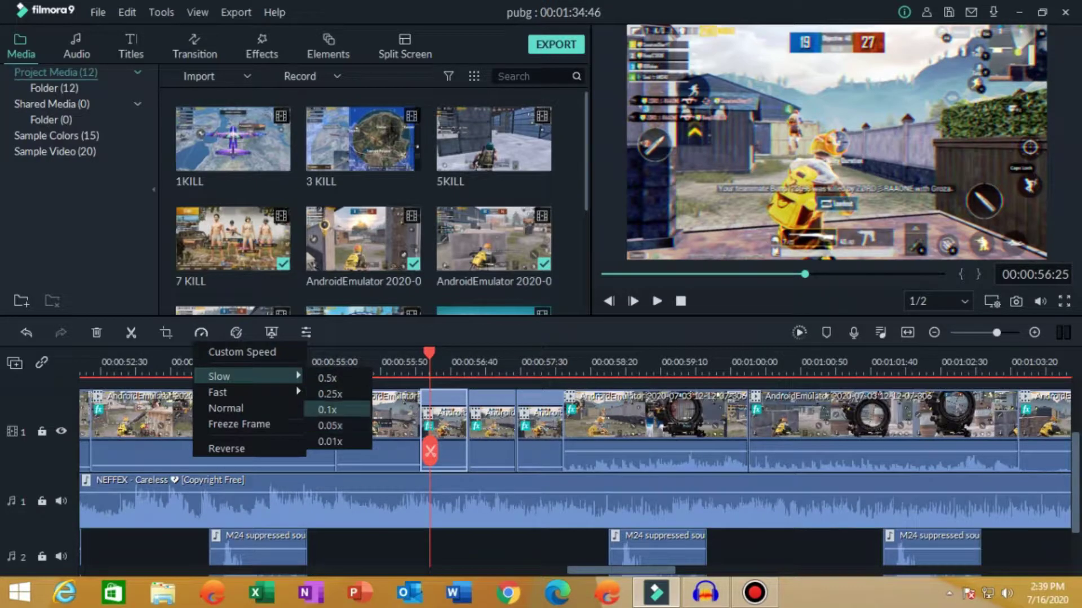
{"action": "key", "text": "Escape"}
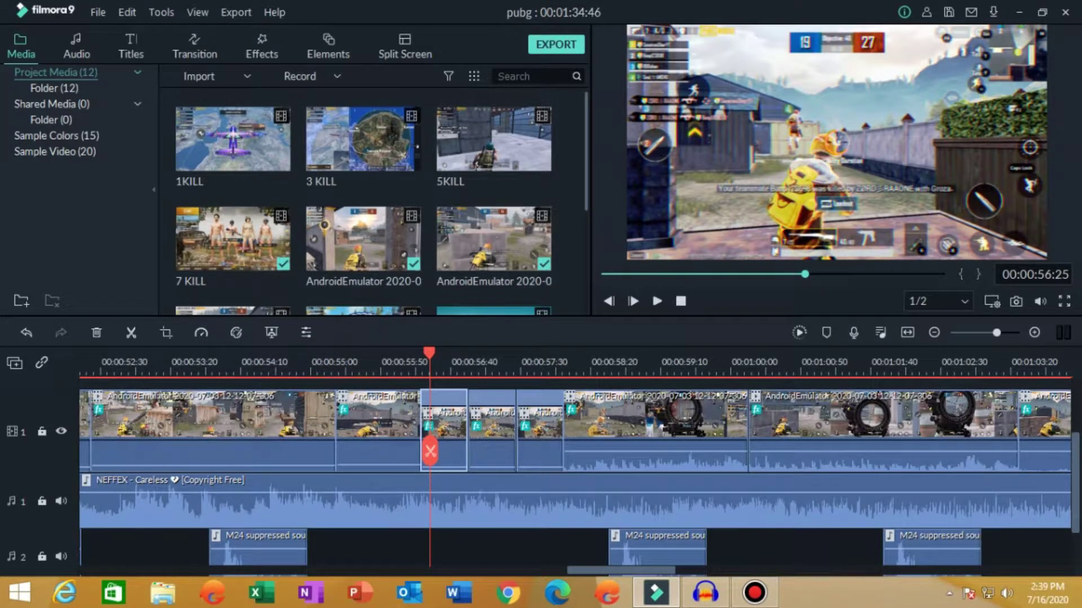
{"action": "left_click", "coordinate": [202, 333]}
{"action": "mouse_move", "coordinate": [248, 376]}
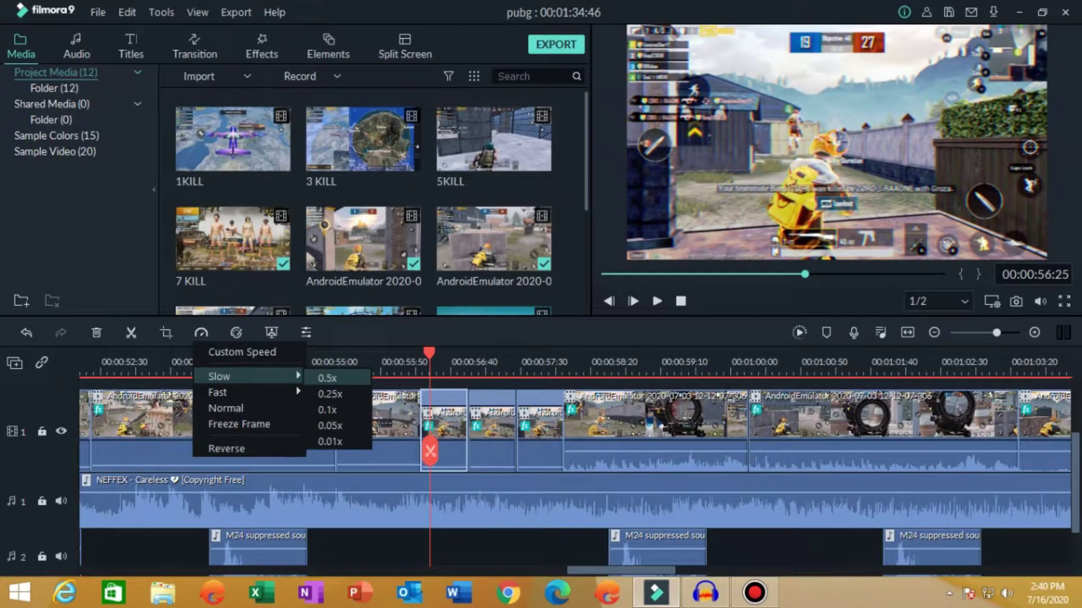
{"action": "left_click", "coordinate": [337, 378]}
{"action": "right_click", "coordinate": [465, 444]}
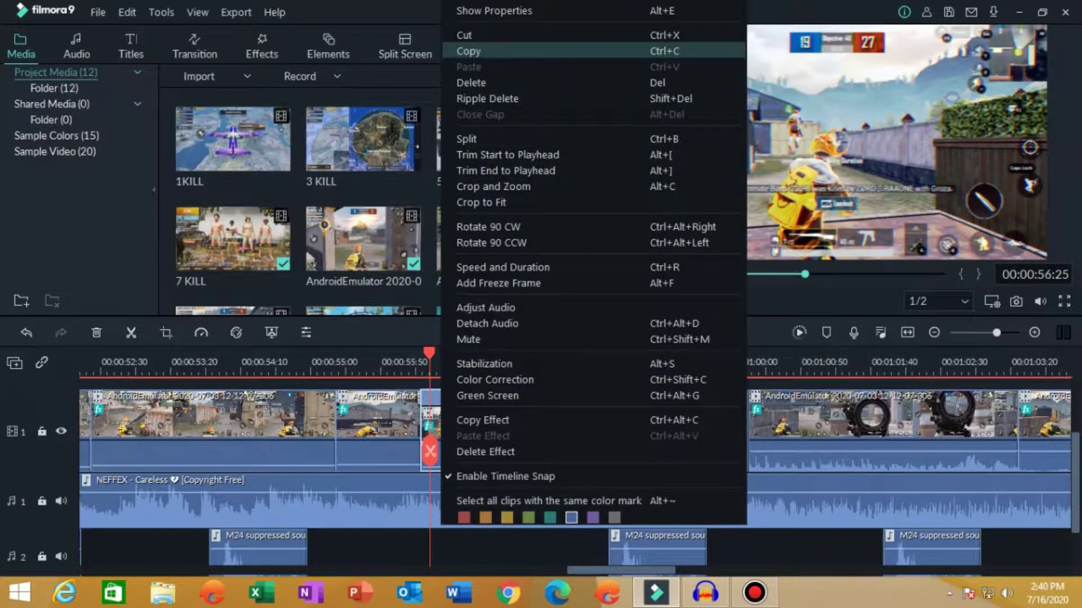
{"action": "left_click", "coordinate": [468, 50]}
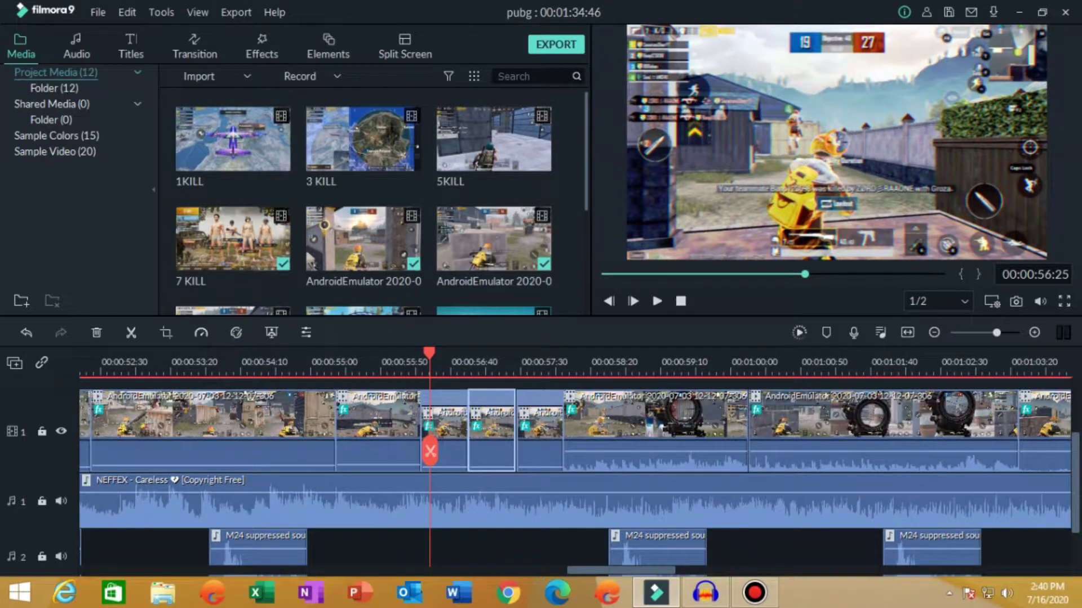
Reverse the playback of the middle one of the three short clips
{"action": "left_click", "coordinate": [202, 333]}
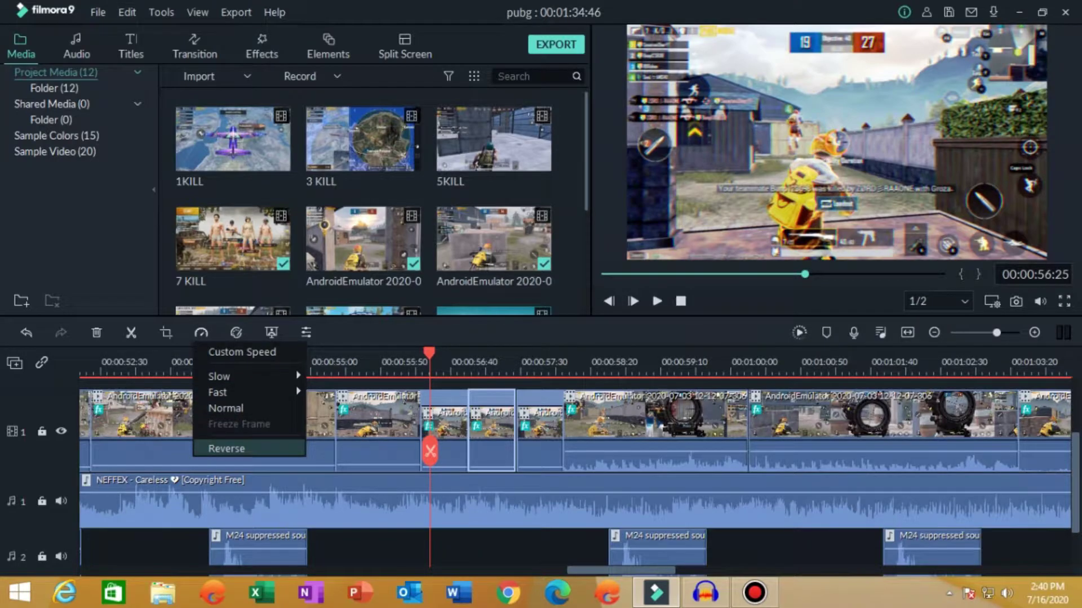
{"action": "left_click", "coordinate": [227, 449]}
{"action": "left_click", "coordinate": [201, 333]}
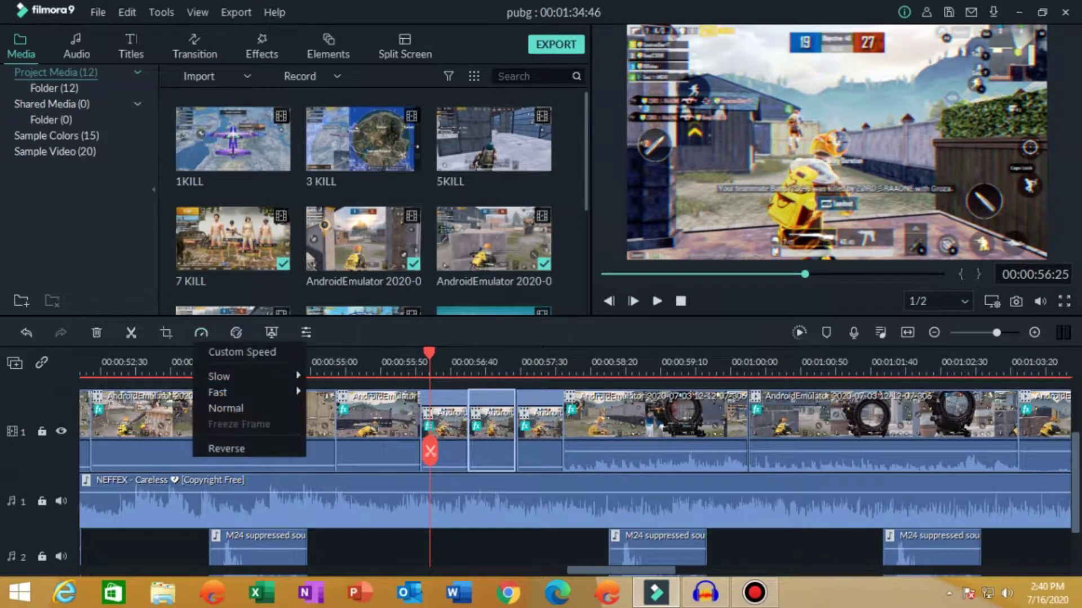
{"action": "key", "text": "Escape"}
Set the last of the three short clips to 0.5x slow speed
{"action": "left_click", "coordinate": [539, 428]}
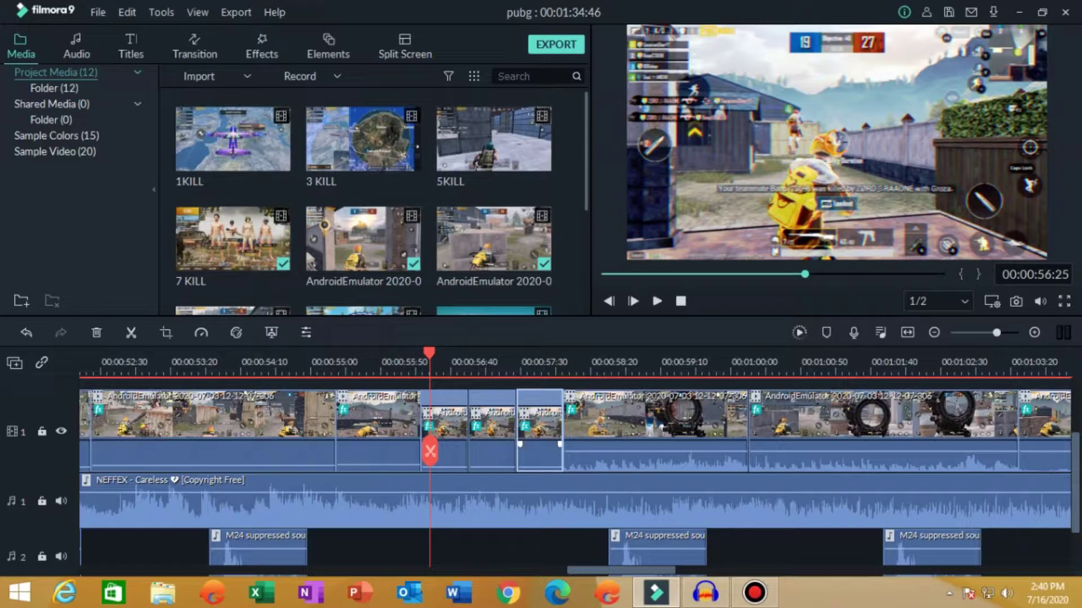
{"action": "left_click", "coordinate": [464, 444]}
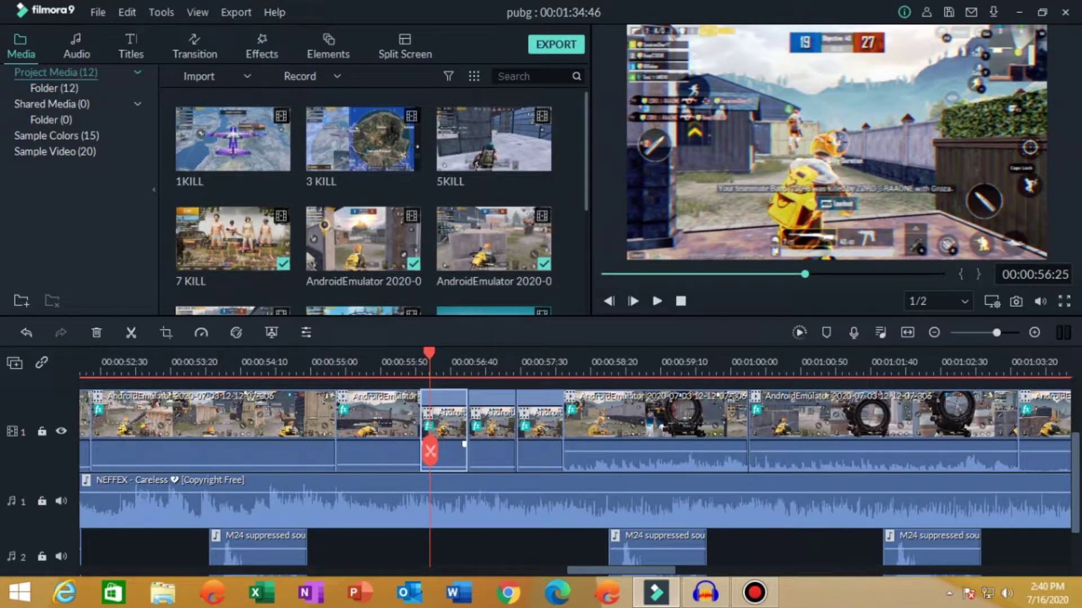
{"action": "left_click", "coordinate": [539, 429]}
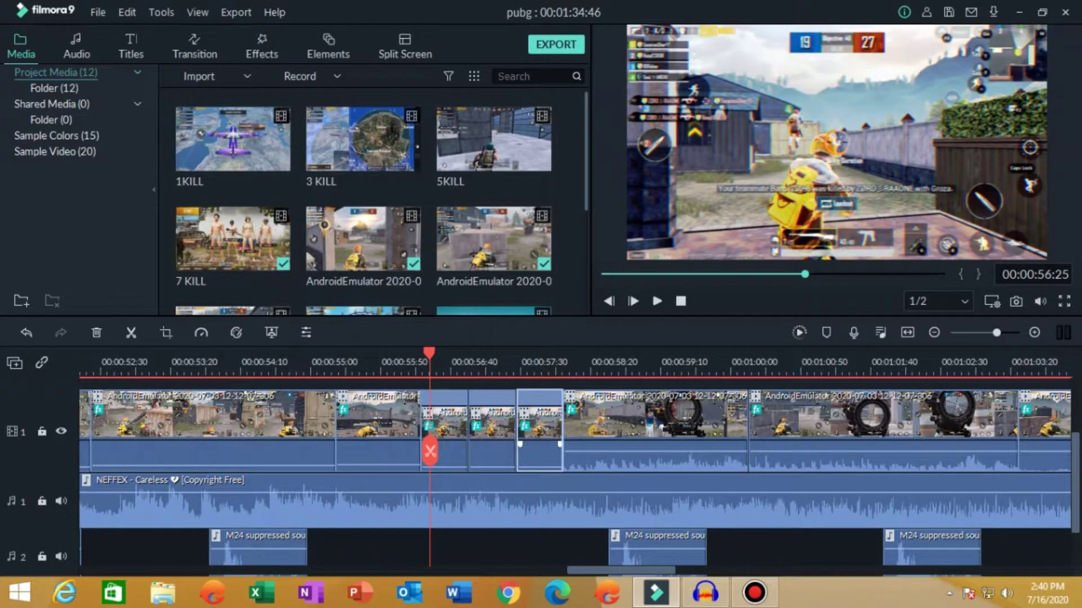
{"action": "left_click", "coordinate": [202, 332]}
{"action": "mouse_move", "coordinate": [242, 377]}
{"action": "left_click", "coordinate": [333, 378]}
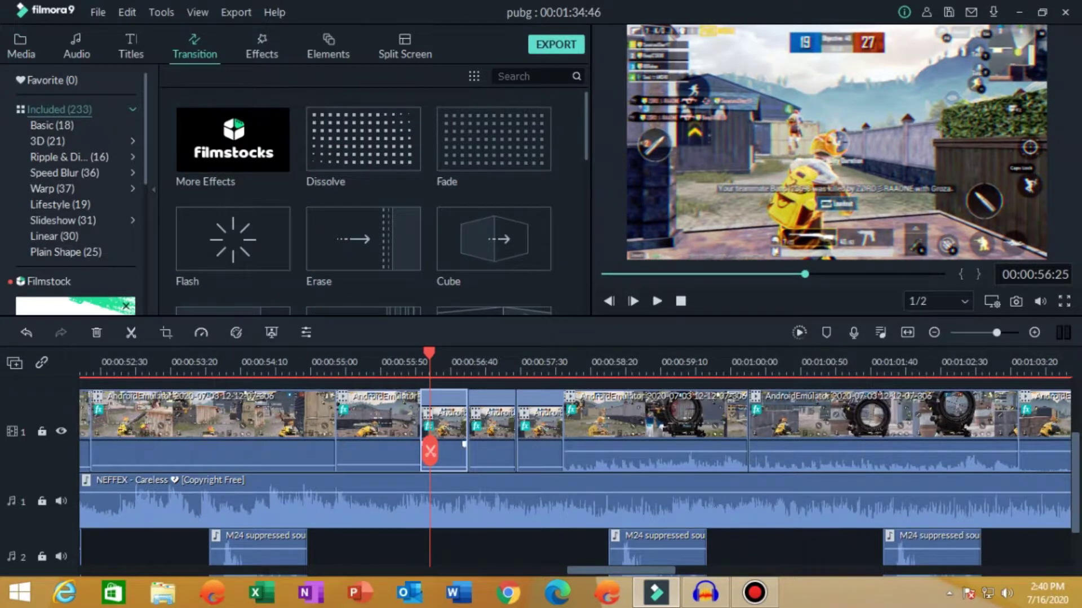
Apply the Chromatic Aberration effect from the favourites to the first short clip near 00:00:56
{"action": "left_click", "coordinate": [262, 48]}
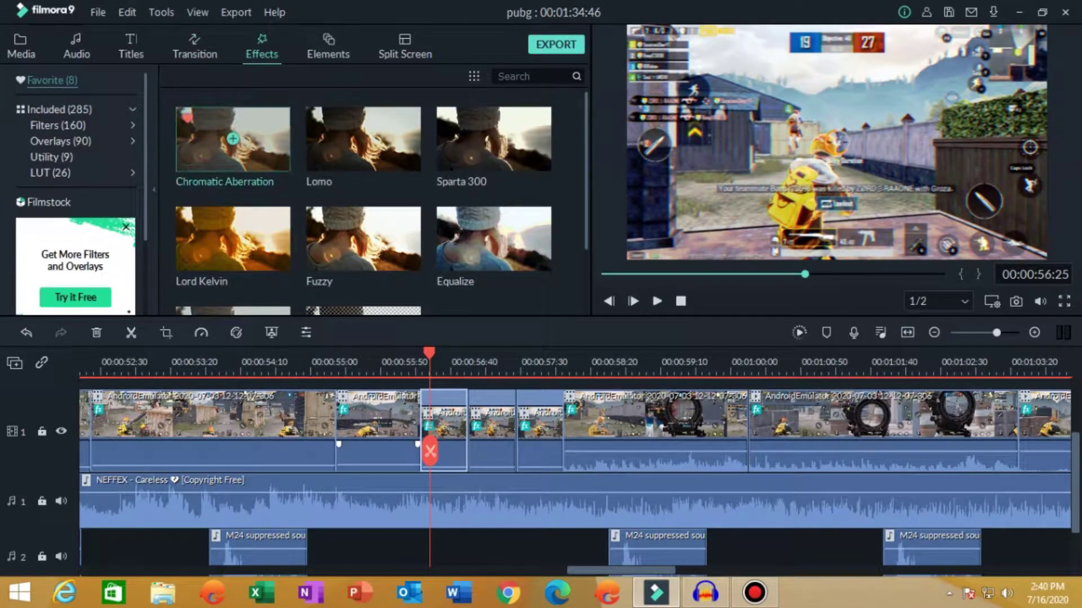
{"action": "left_click_drag", "start_coordinate": [251, 158], "coordinate": [431, 388]}
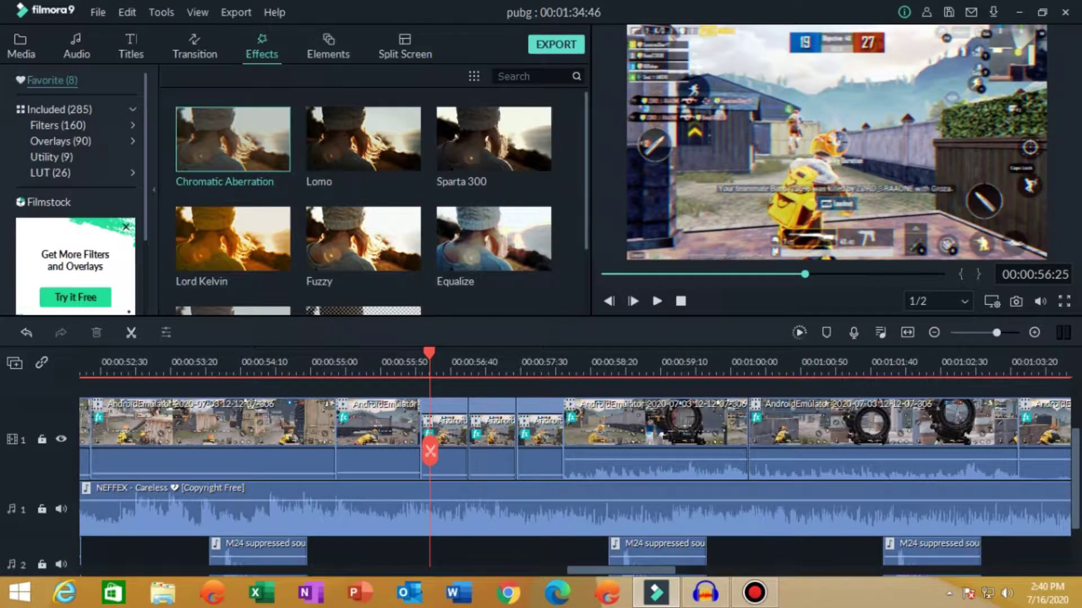
{"action": "left_click_drag", "start_coordinate": [233, 138], "coordinate": [465, 451]}
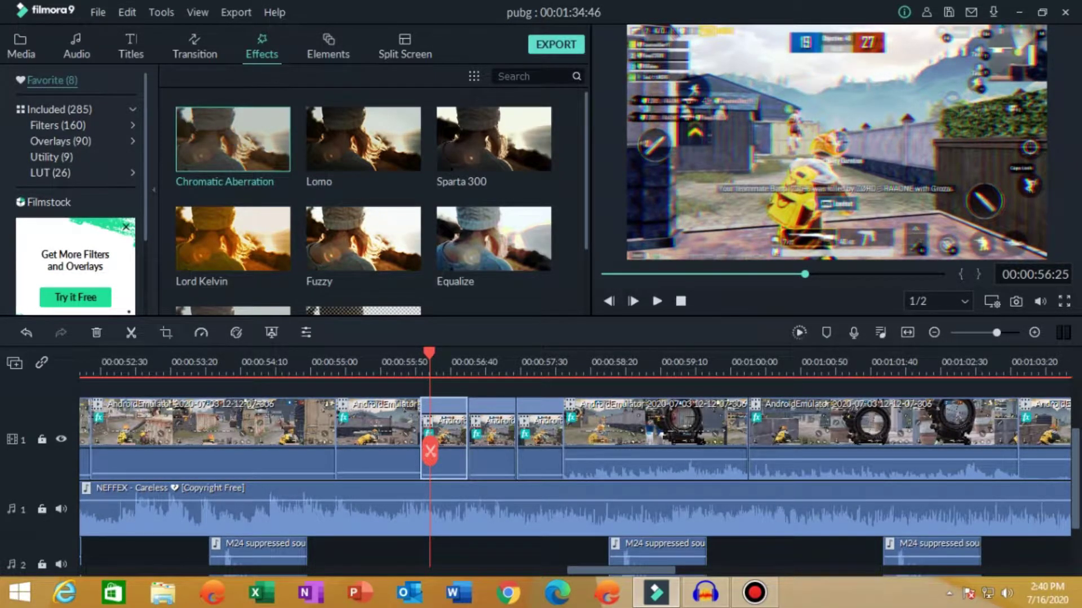
{"action": "left_click", "coordinate": [535, 451]}
{"action": "left_click_drag", "start_coordinate": [535, 451], "coordinate": [529, 450]}
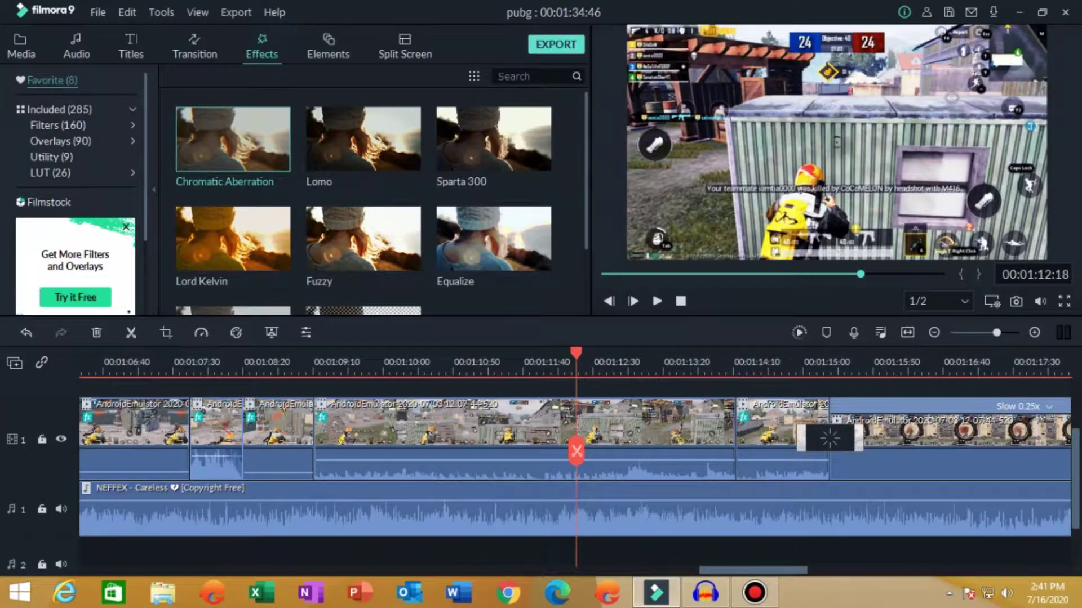
Play the sequence from about 00:01:13 into the 0.25x slow-motion clip and return to the start of the preceding short clip
{"action": "left_click", "coordinate": [664, 362]}
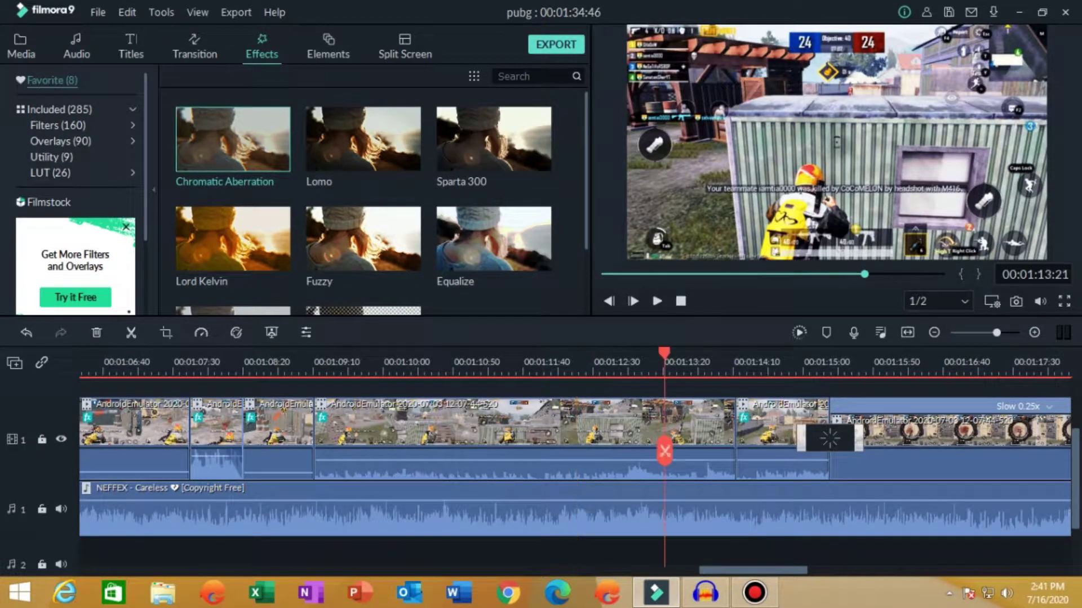
{"action": "key", "text": "space"}
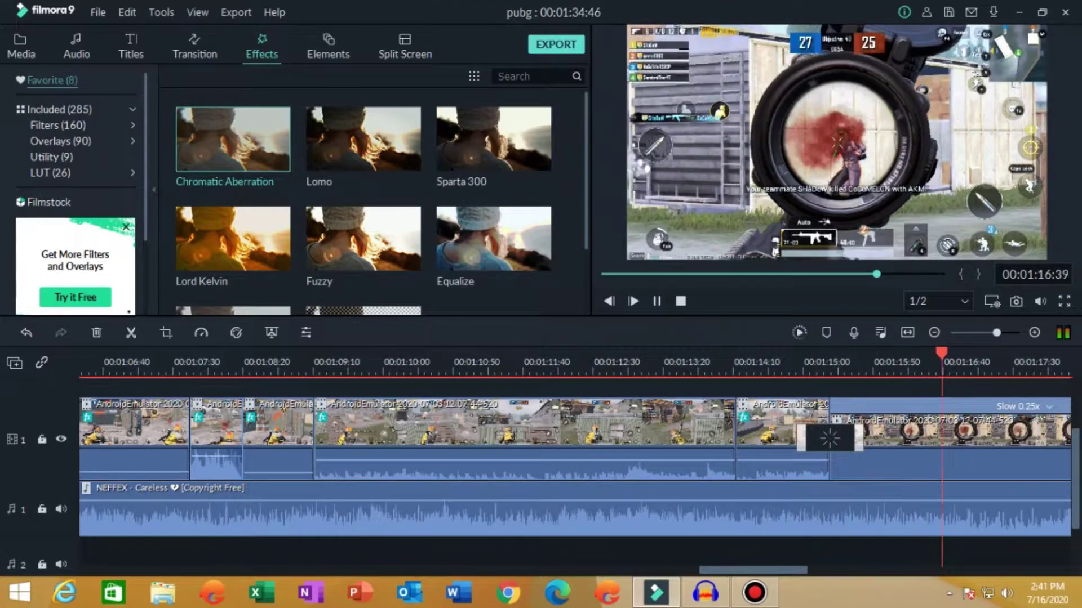
{"action": "key", "text": "space"}
{"action": "left_click", "coordinate": [738, 363]}
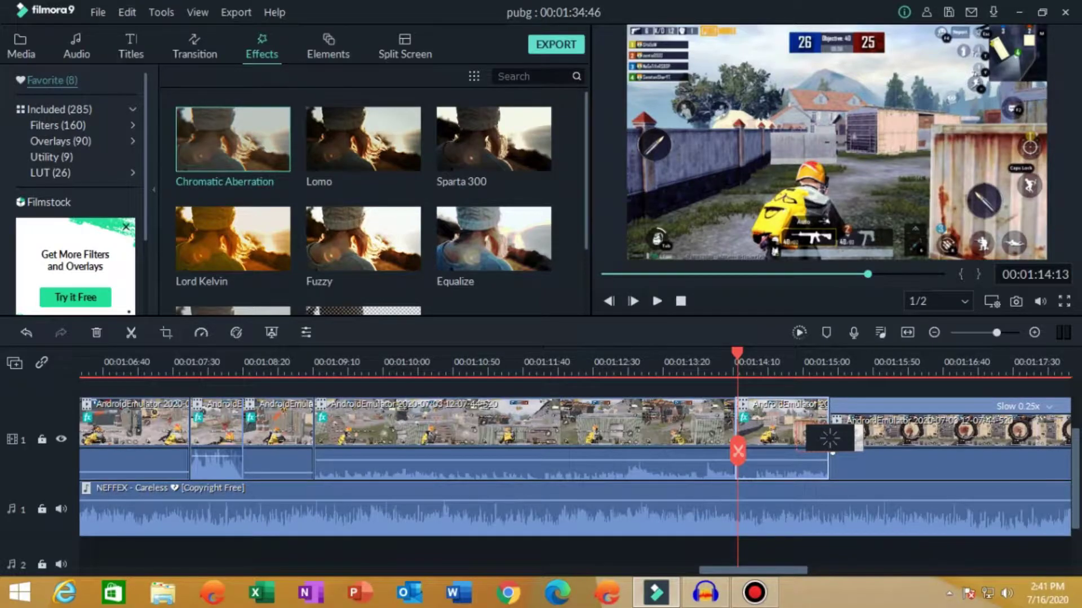
Preview the Flash transition used before the 0.25x slow-motion clip and view that clip's slow speed options
{"action": "left_click", "coordinate": [830, 439]}
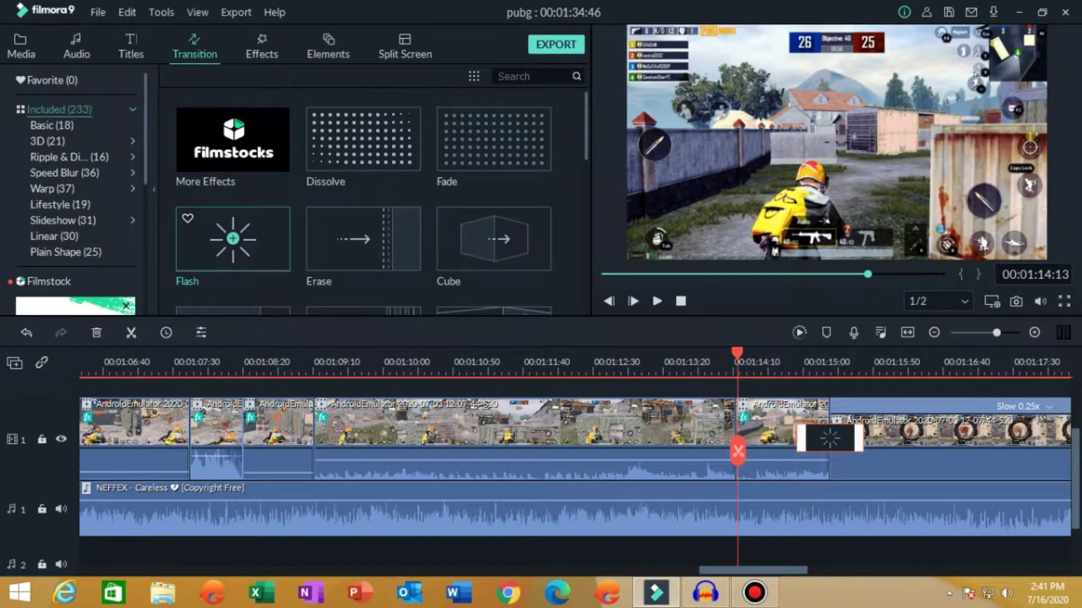
{"action": "double_click", "coordinate": [254, 249]}
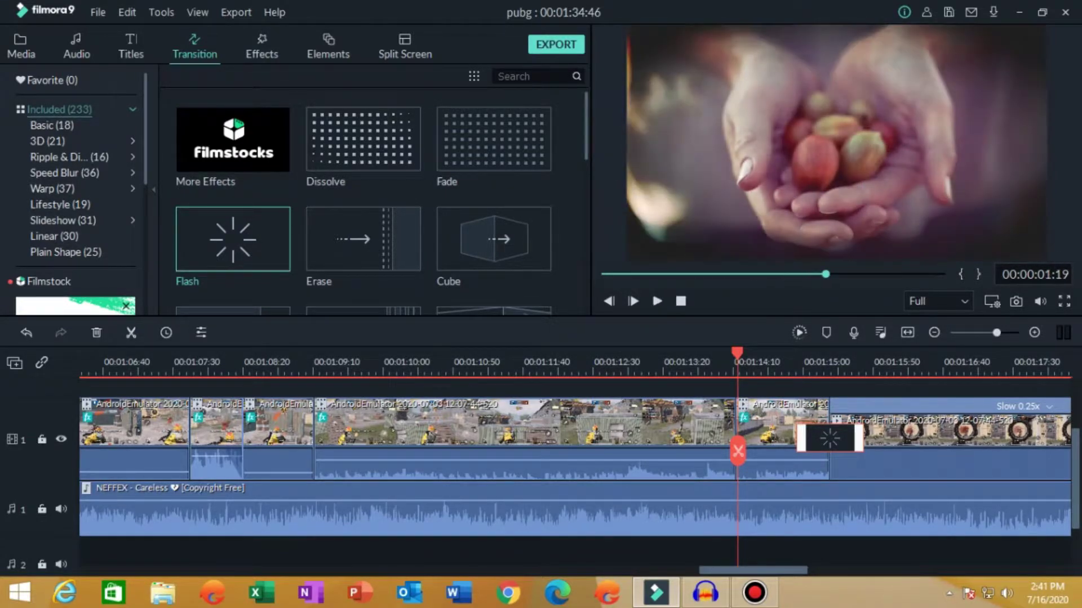
{"action": "left_click_drag", "start_coordinate": [737, 451], "coordinate": [841, 451]}
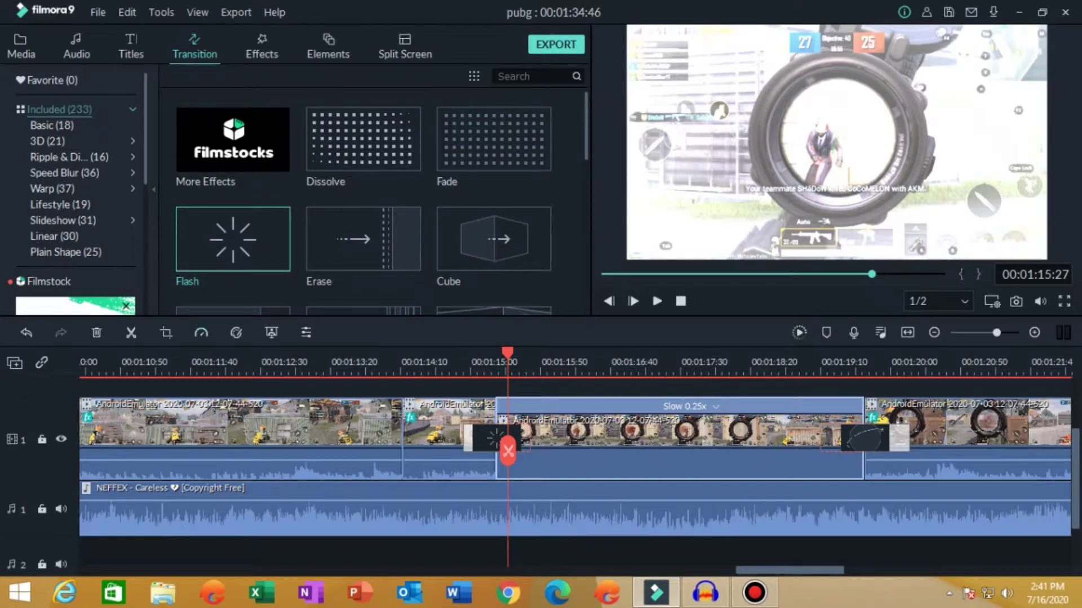
{"action": "left_click", "coordinate": [201, 333]}
{"action": "mouse_move", "coordinate": [226, 376]}
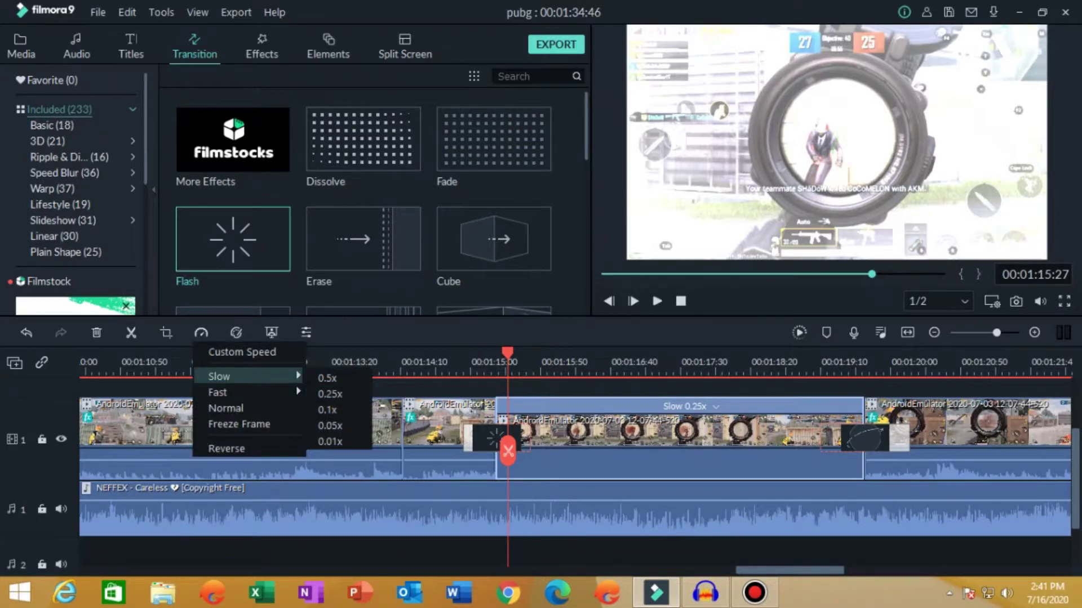
{"action": "left_click", "coordinate": [635, 362]}
Play the sequence from 00:01:14 through the whole 0.25x slow-motion clip to its closing transition
{"action": "left_click", "coordinate": [392, 361]}
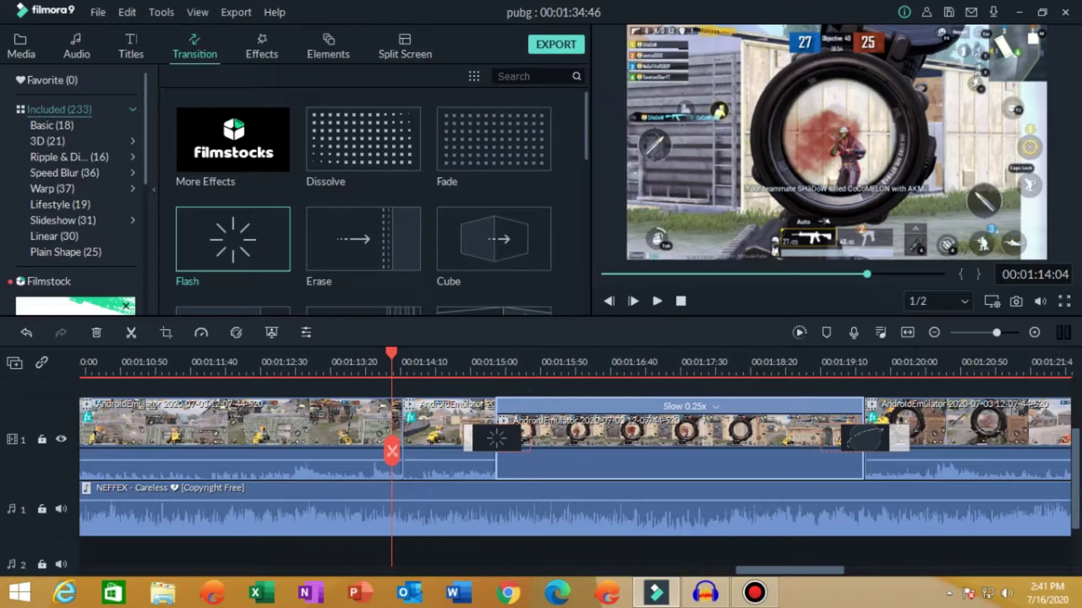
{"action": "key", "text": "space"}
{"action": "key", "text": "space"}
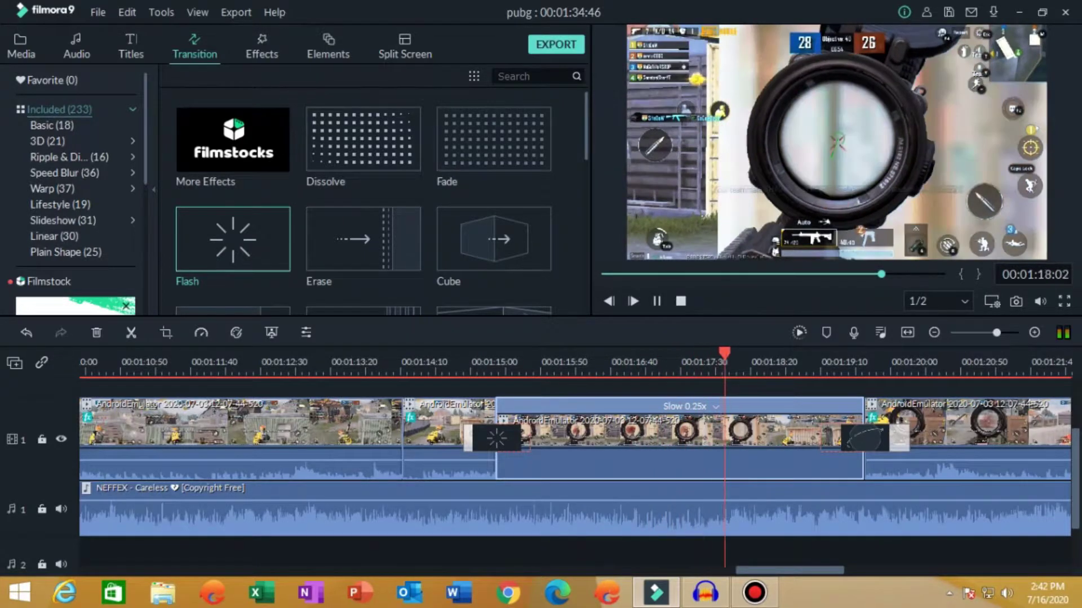
{"action": "key", "text": "space"}
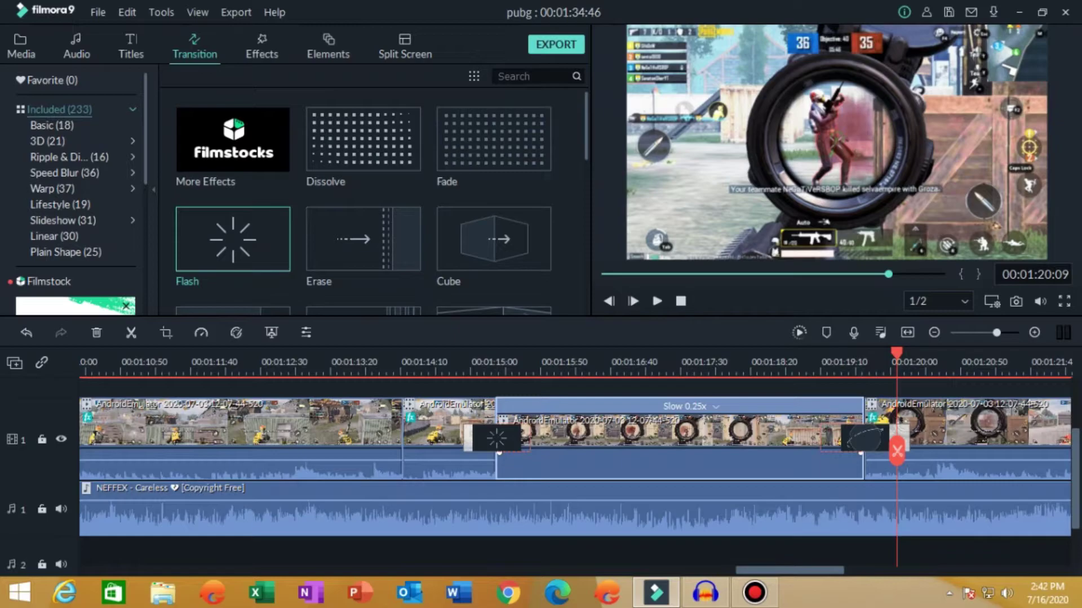
Replay the slow-motion clip from its Flash transition and again from the short clip before it
{"action": "left_click", "coordinate": [496, 450]}
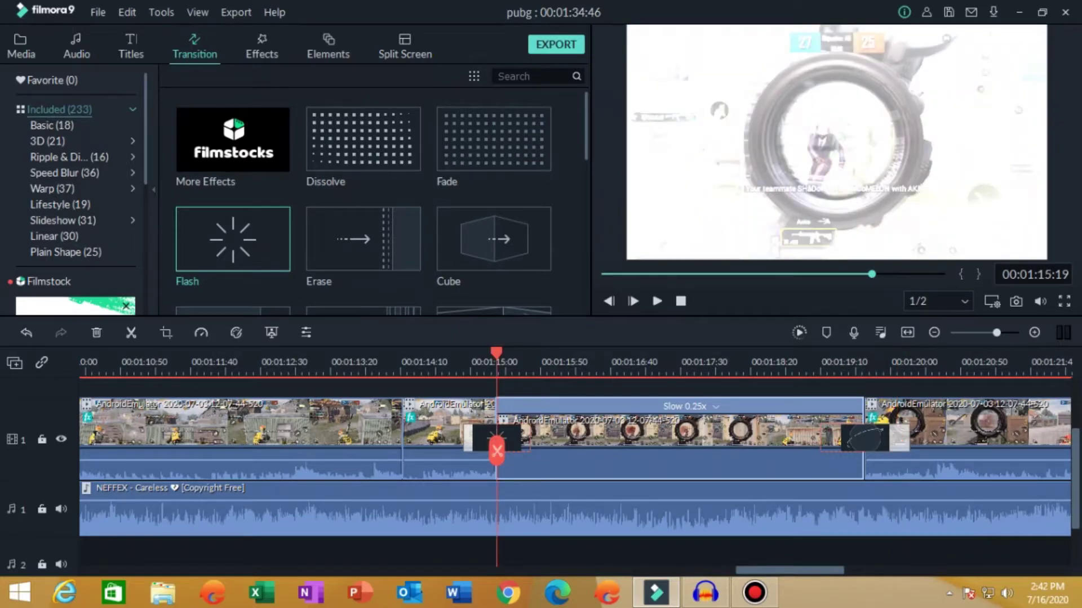
{"action": "key", "text": "space"}
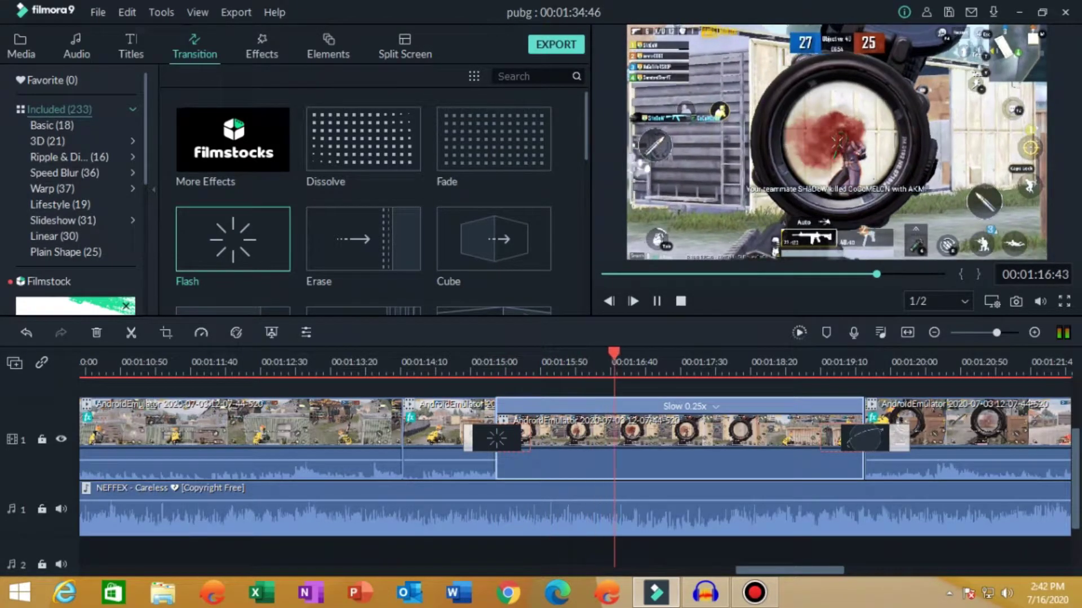
{"action": "key", "text": "space"}
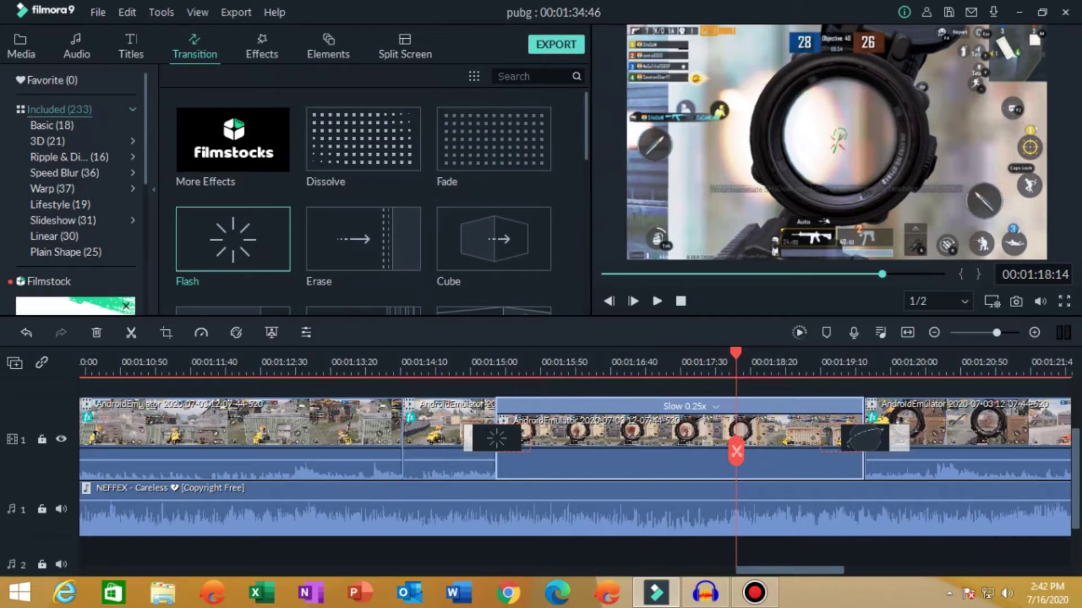
{"action": "left_click", "coordinate": [408, 363]}
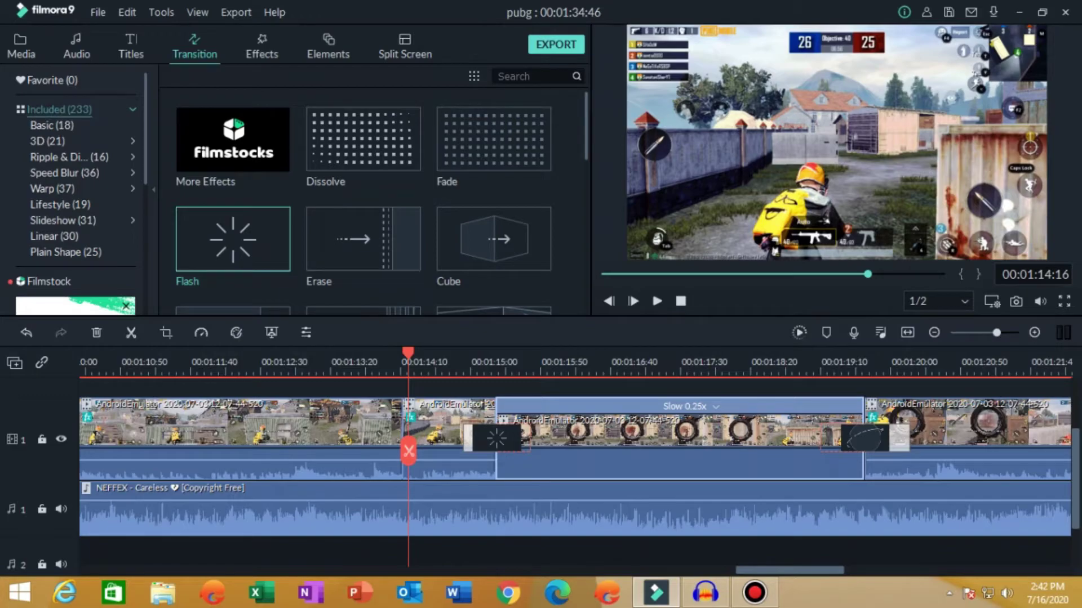
{"action": "key", "text": "space"}
{"action": "key", "text": "space"}
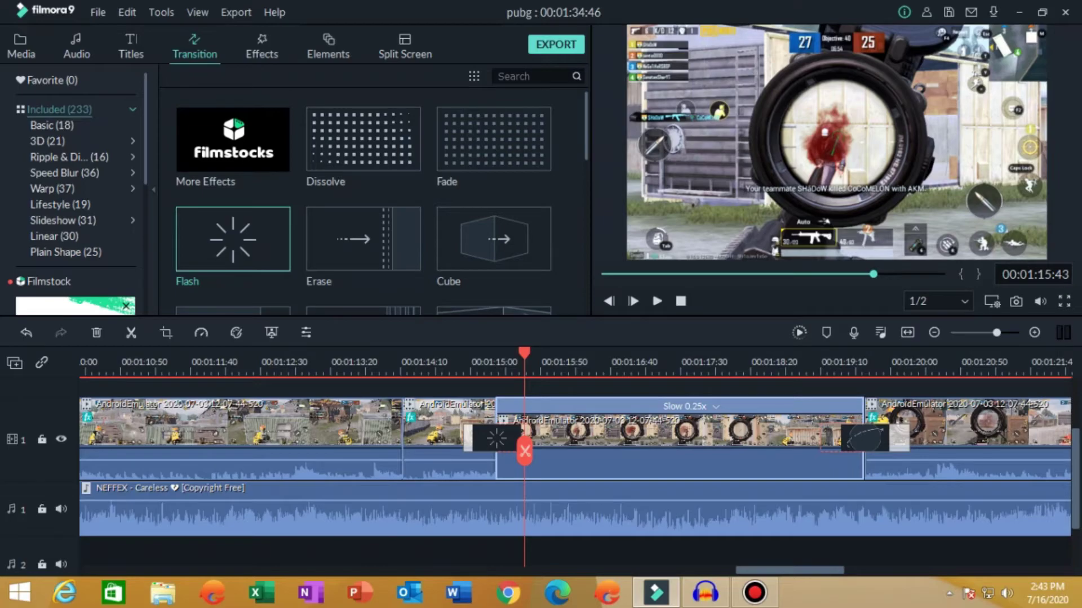
{"action": "left_click", "coordinate": [407, 361]}
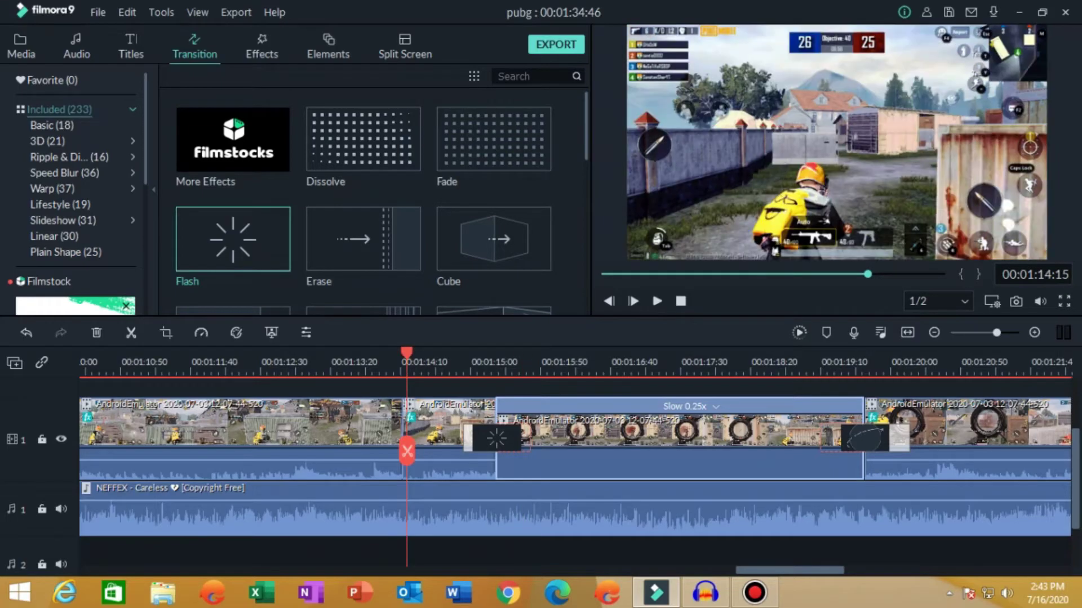